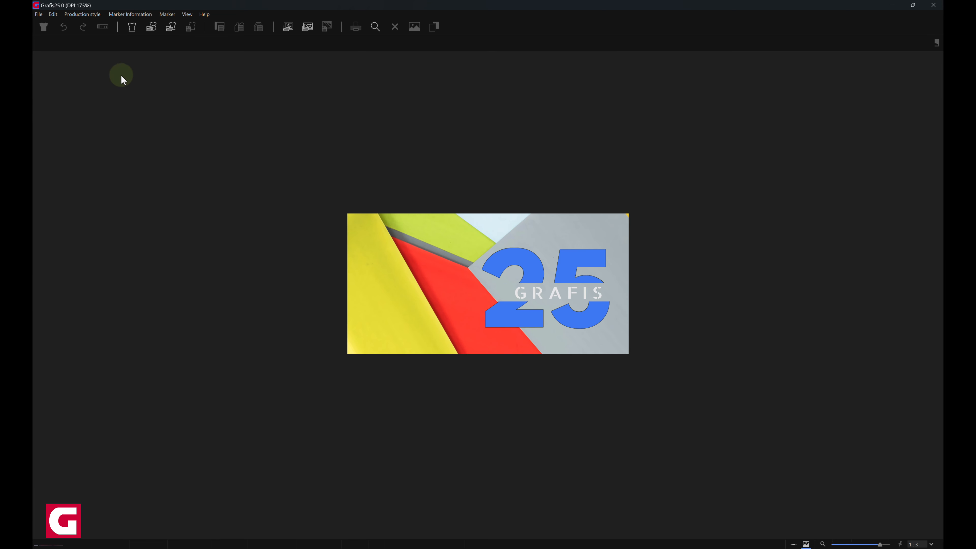
Step: Open the Hooded Jacket production style
click(94, 15)
click(129, 49)
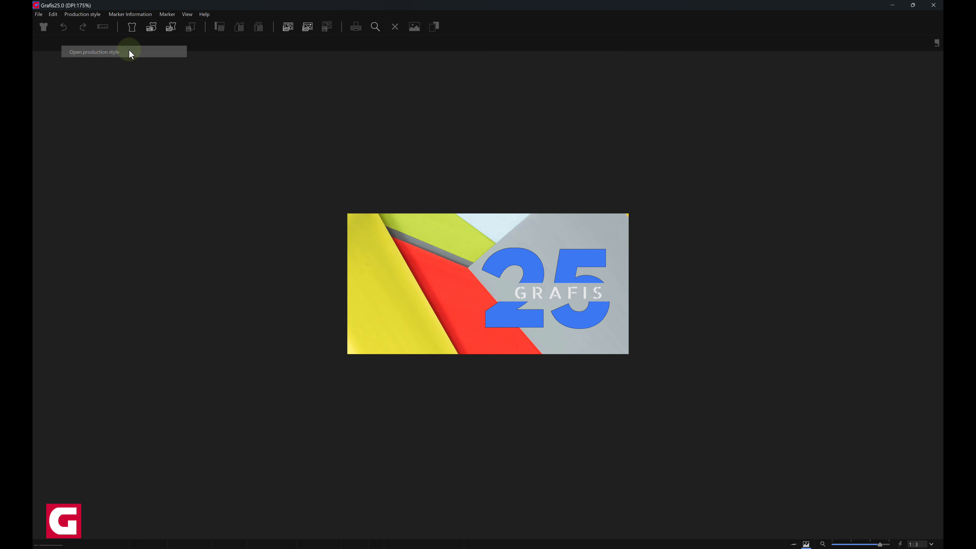
double_click(377, 178)
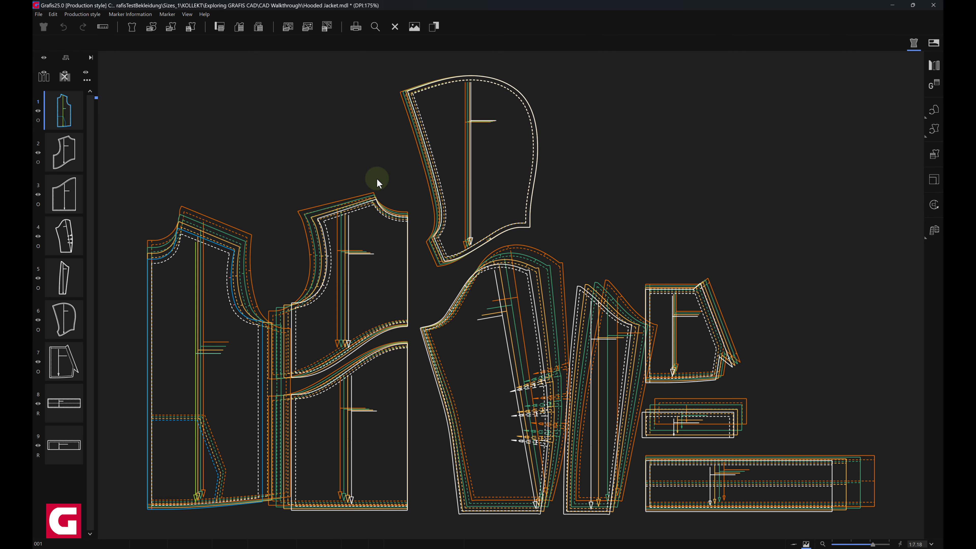
Step: Start a new marker with fabric type O upper fabric and a fabric width of 1400 mm, and continue to the piece settings
click(225, 35)
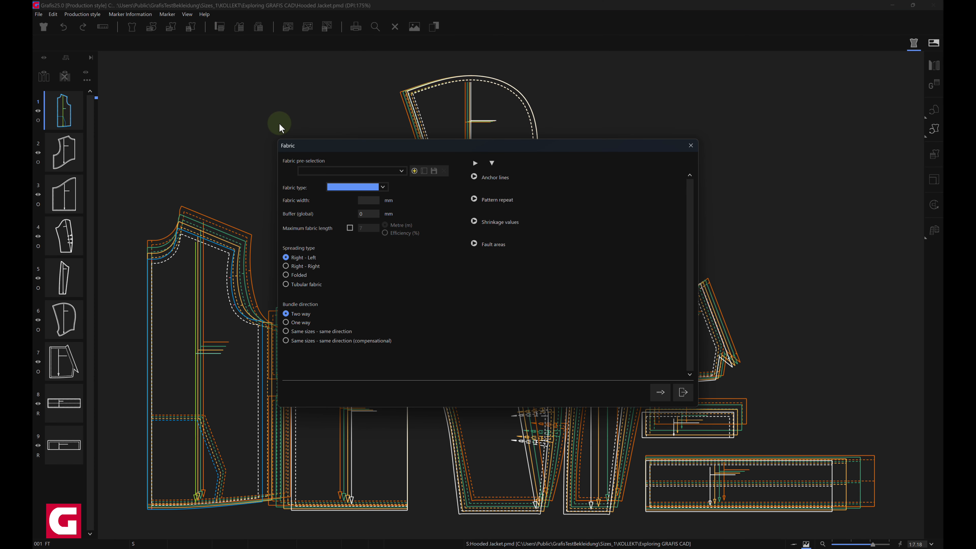
click(385, 186)
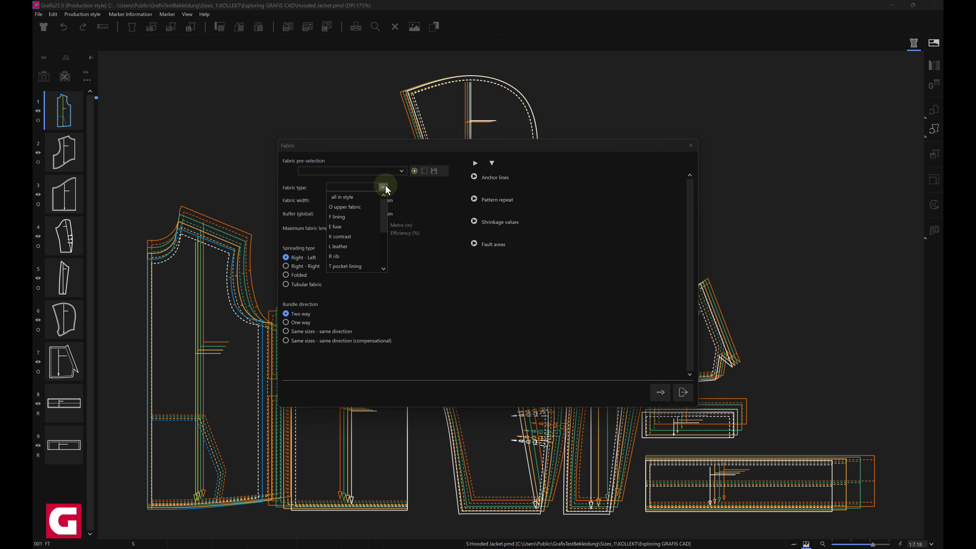
click(374, 205)
click(375, 200)
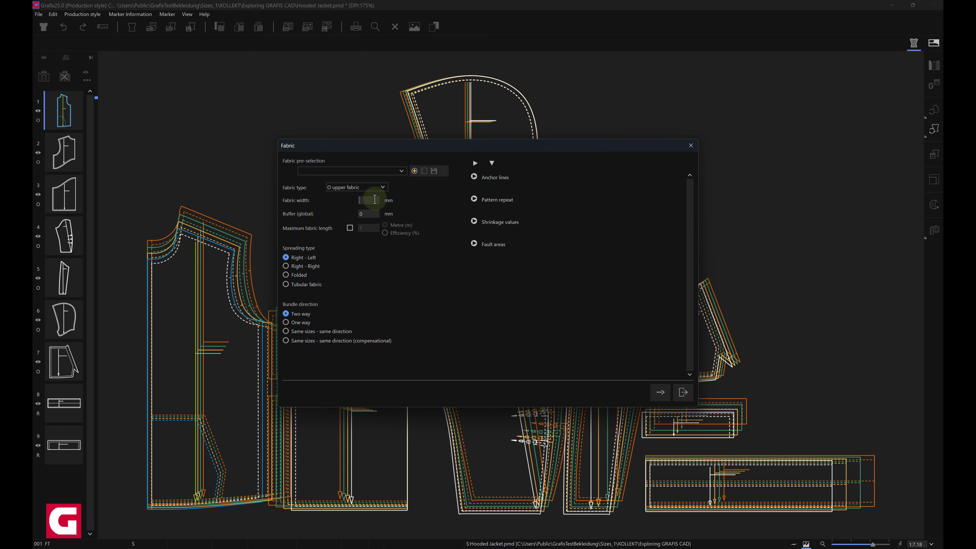
text(1400)
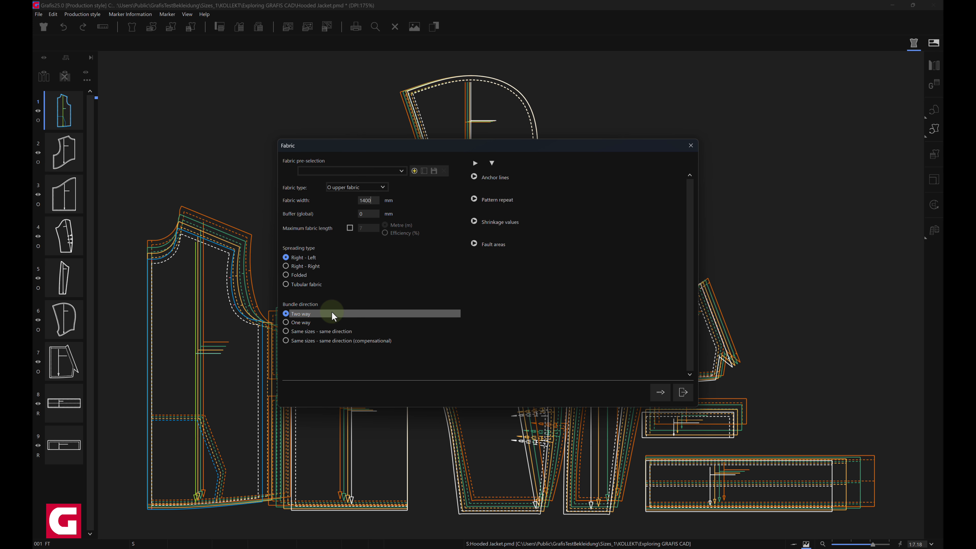
click(665, 393)
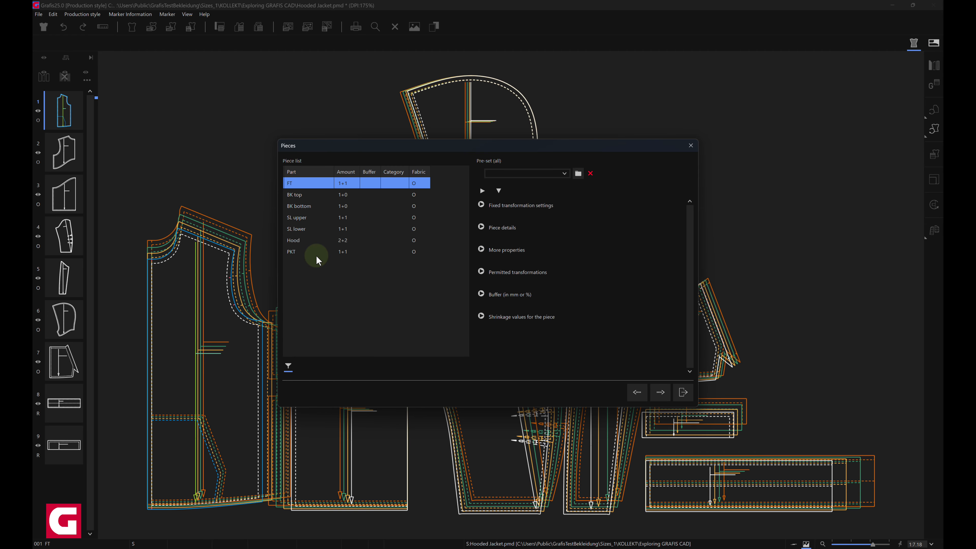
Step: Permit the Hood piece to flip about X (grain), flip about Y and rotate through +/- 45°, and continue to the sizes
click(314, 242)
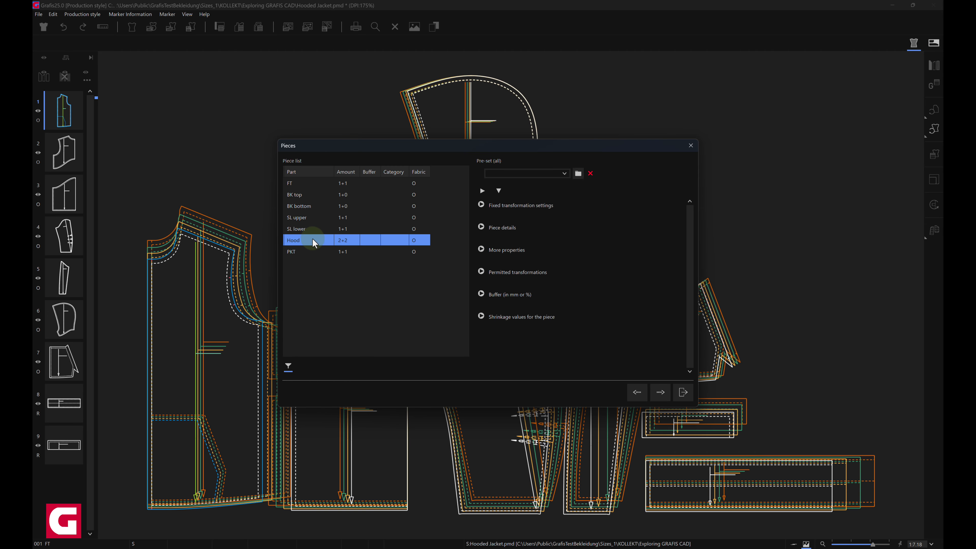
click(479, 271)
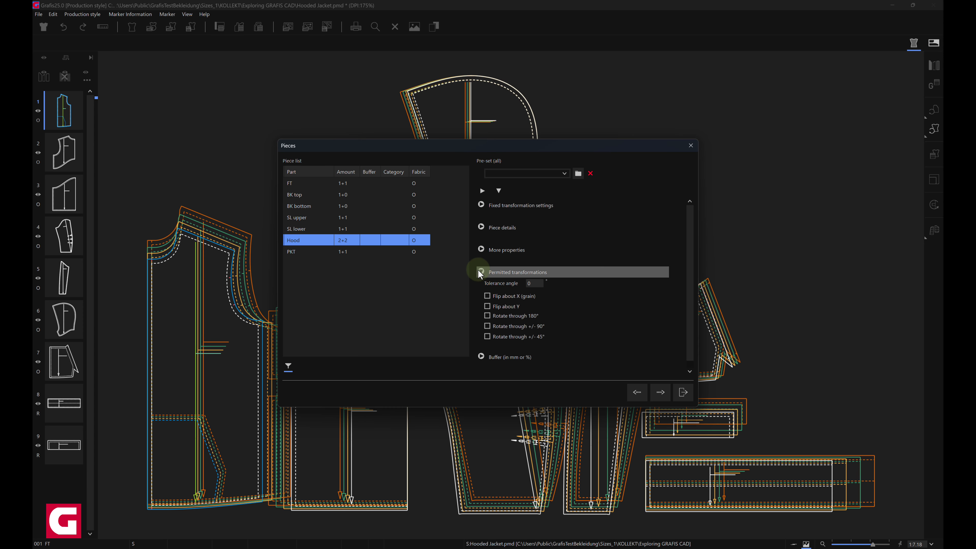
click(508, 295)
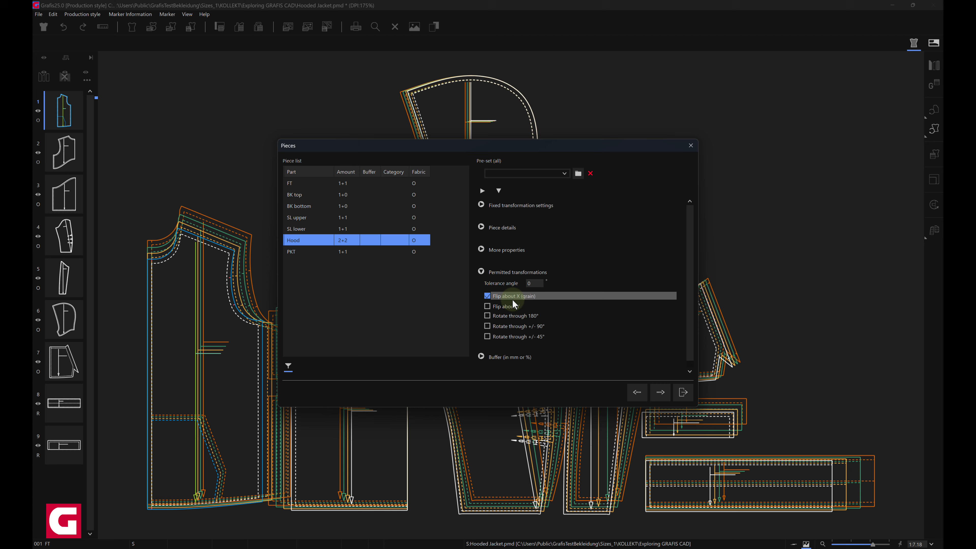
click(530, 305)
click(542, 316)
click(555, 337)
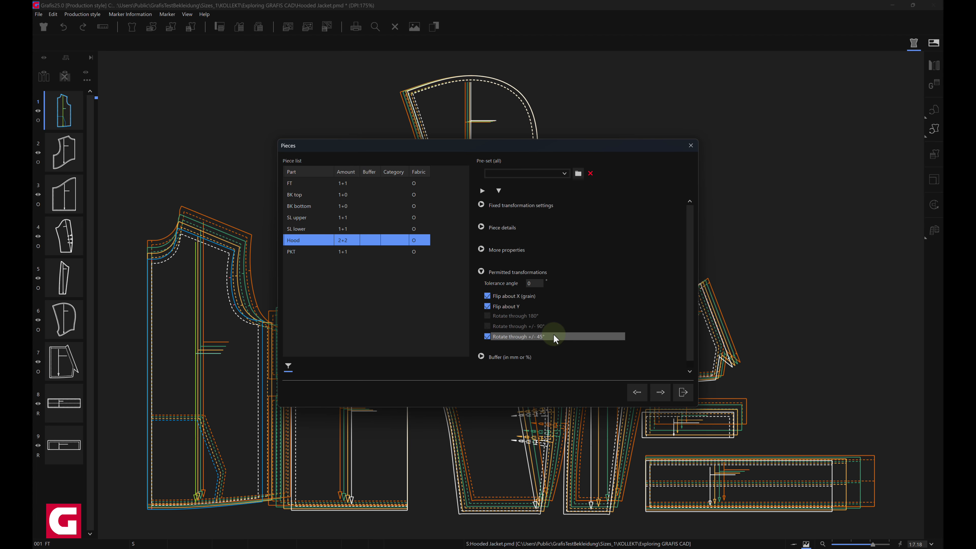
click(656, 394)
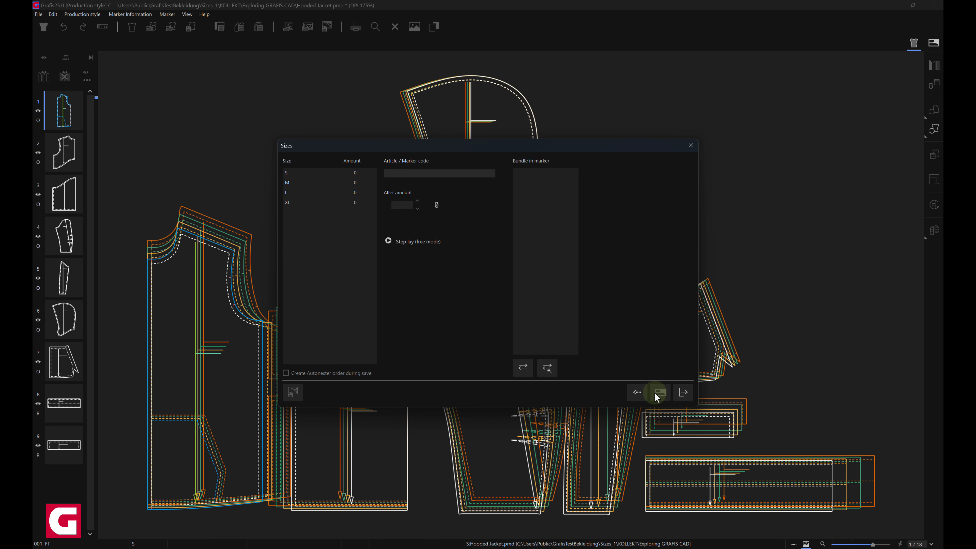
Step: Set the amount of sizes S and L to 1 each and create the marker
click(312, 171)
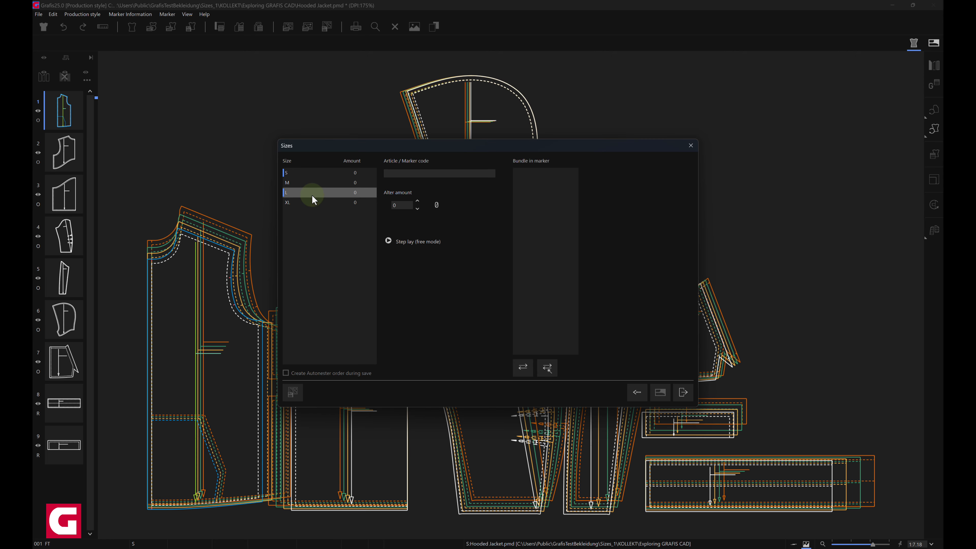
click(417, 202)
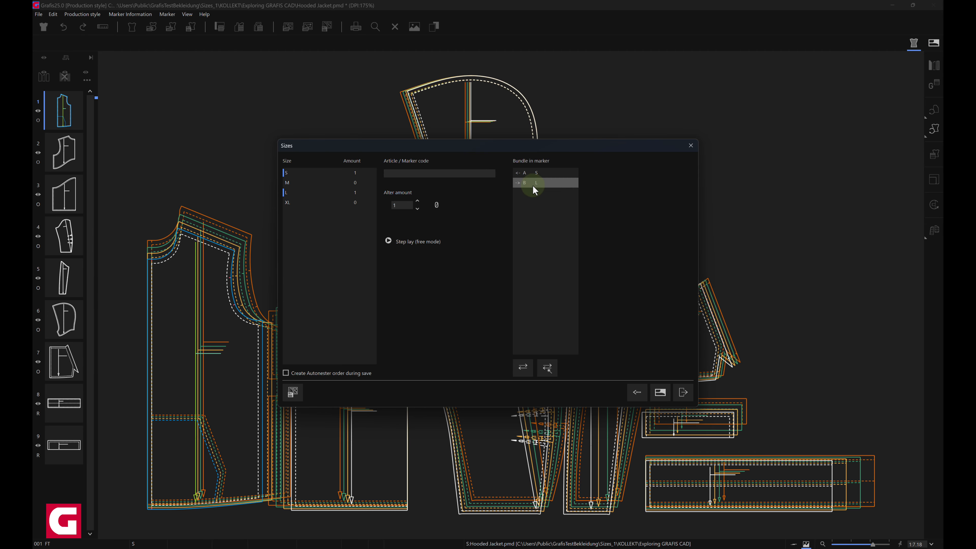
click(542, 184)
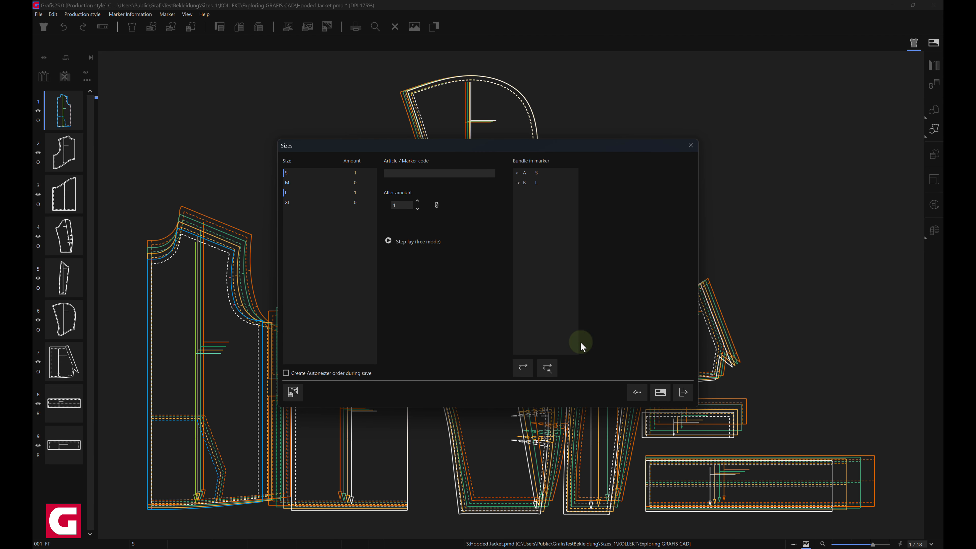
click(660, 392)
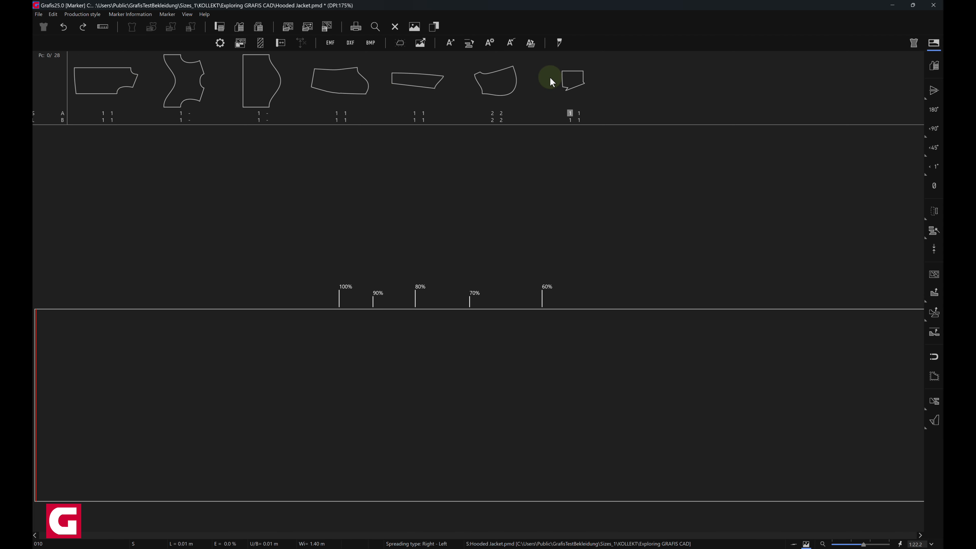
Step: Place both size S front pieces at the start of the marker along its lower edge, one above the other
click(116, 88)
click(337, 200)
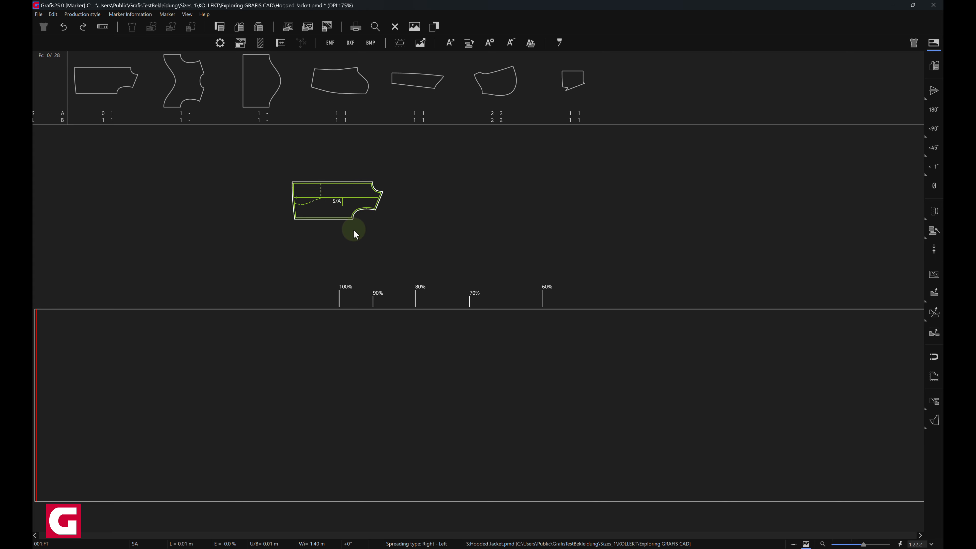
click(371, 245)
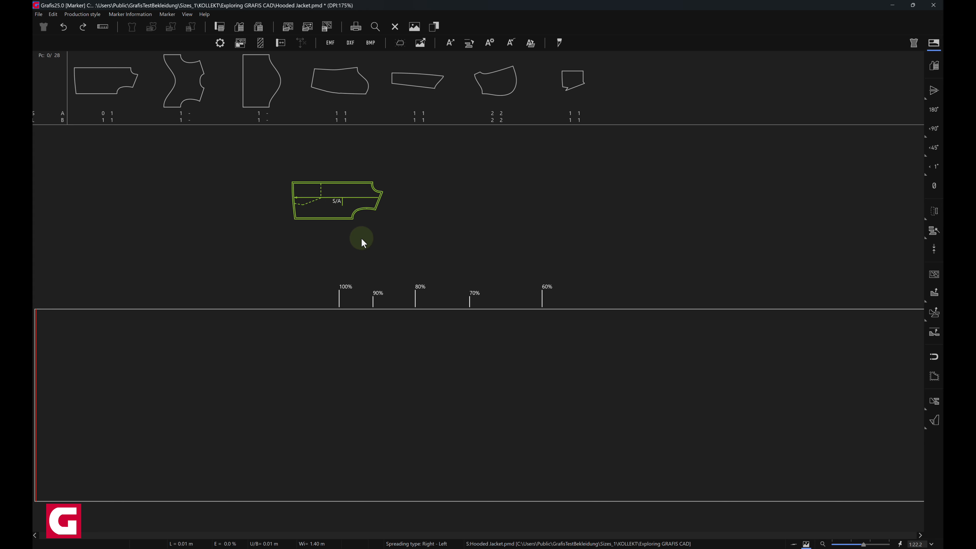
click(330, 206)
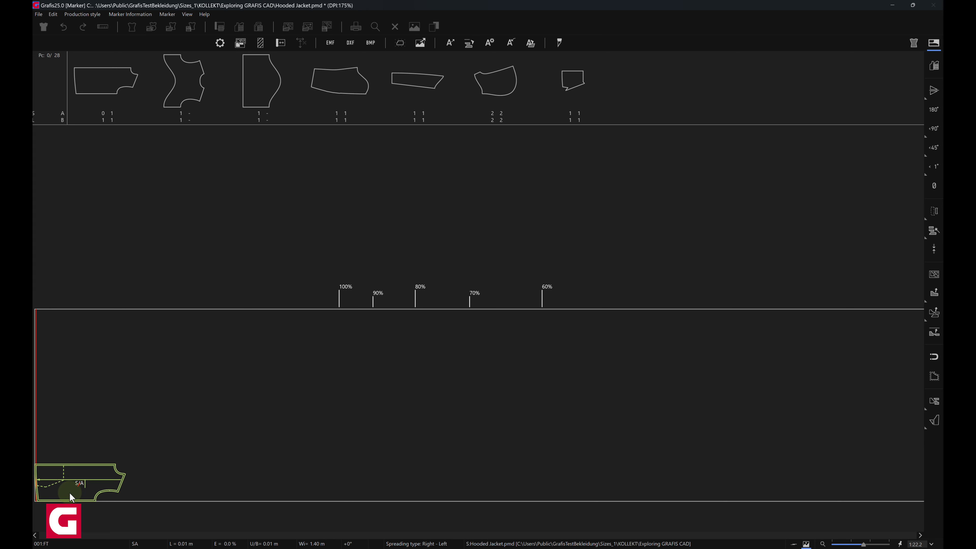
click(69, 493)
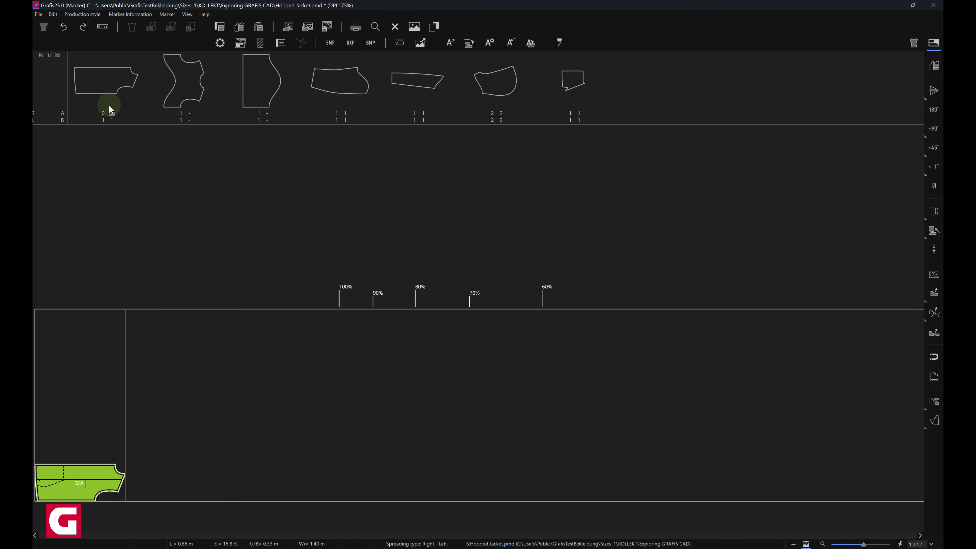
click(111, 112)
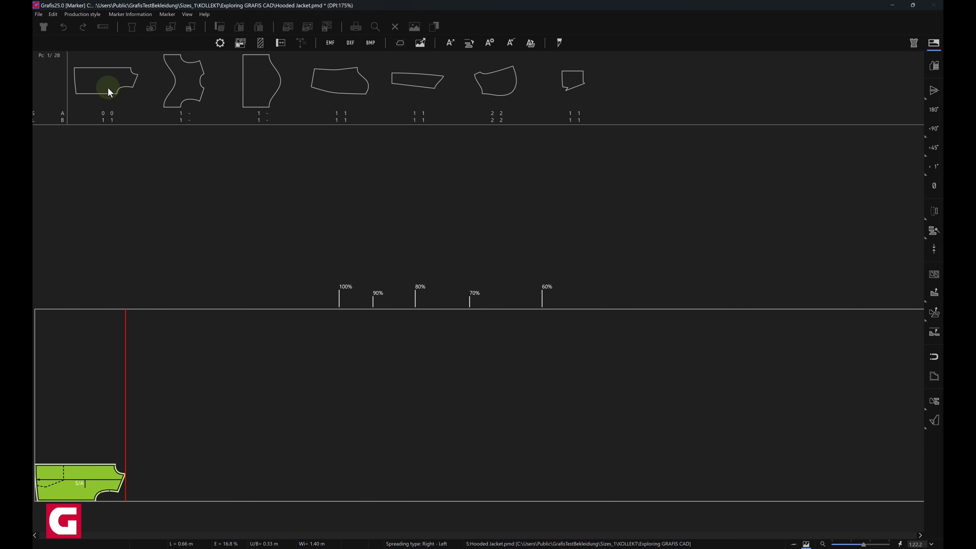
click(157, 408)
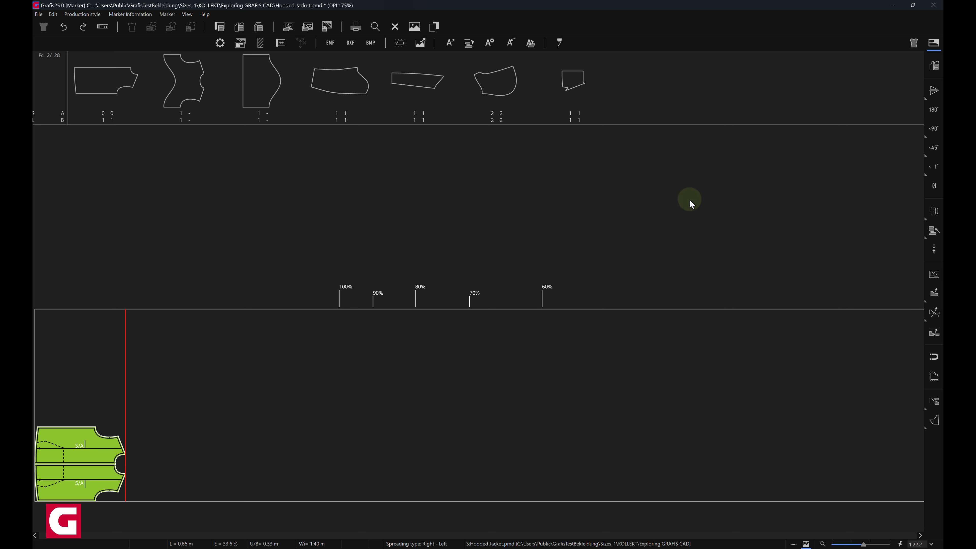
Step: Place two size S hood pieces separately in the free area of the marker
click(495, 119)
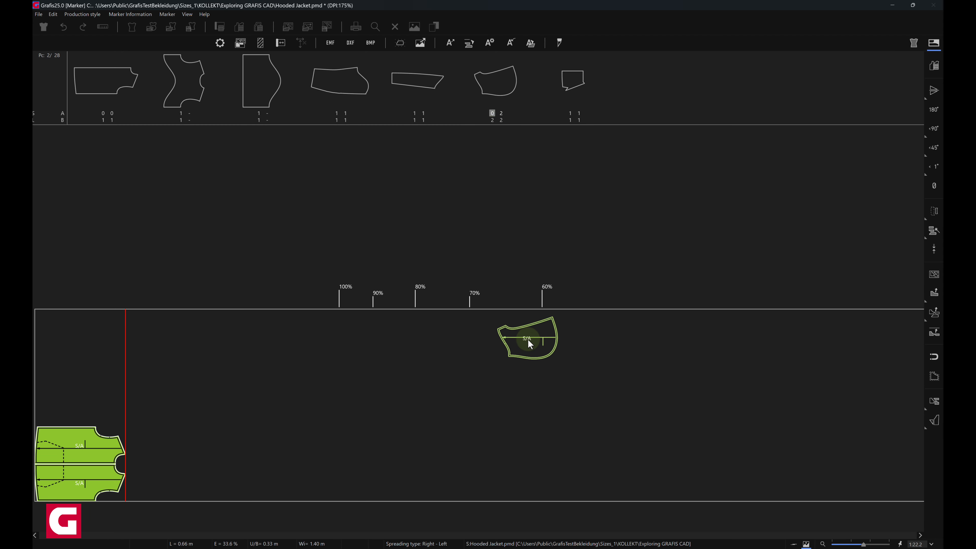
click(559, 384)
click(438, 392)
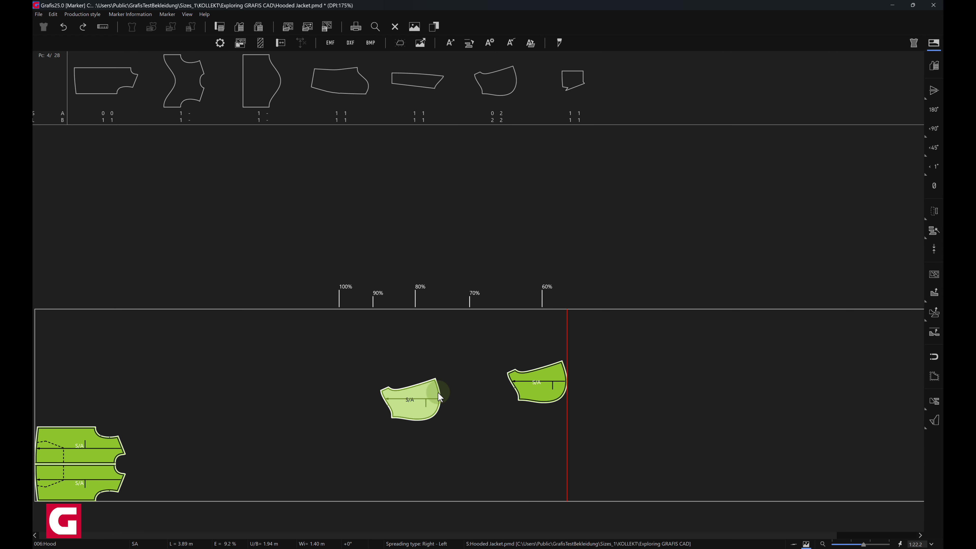
Step: Rotate one size S hood piece in two +45° steps and reset it to its original orientation
click(333, 335)
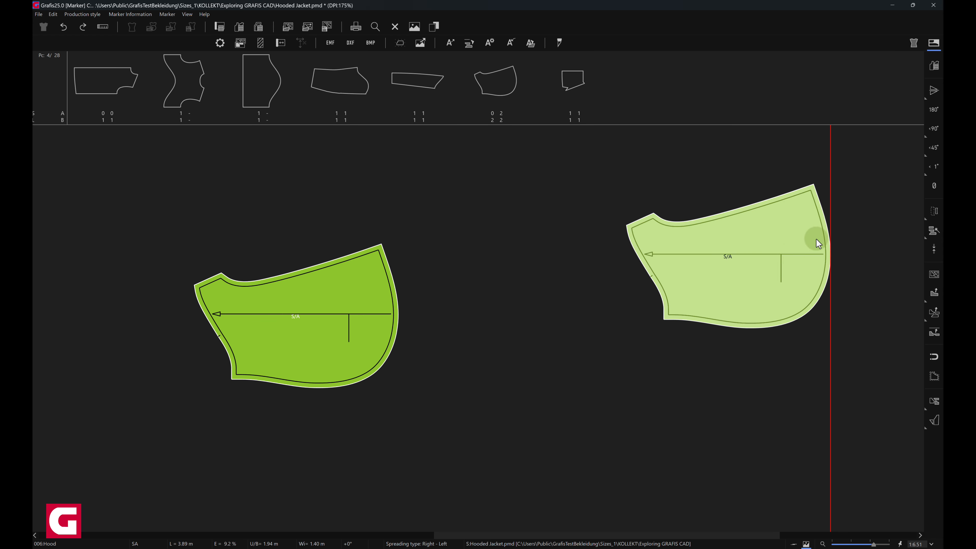
click(371, 295)
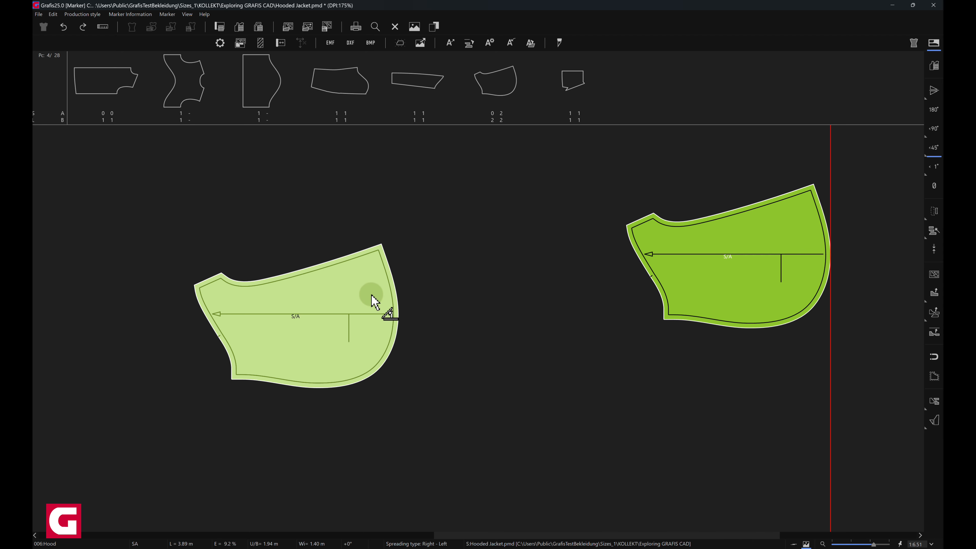
click(372, 296)
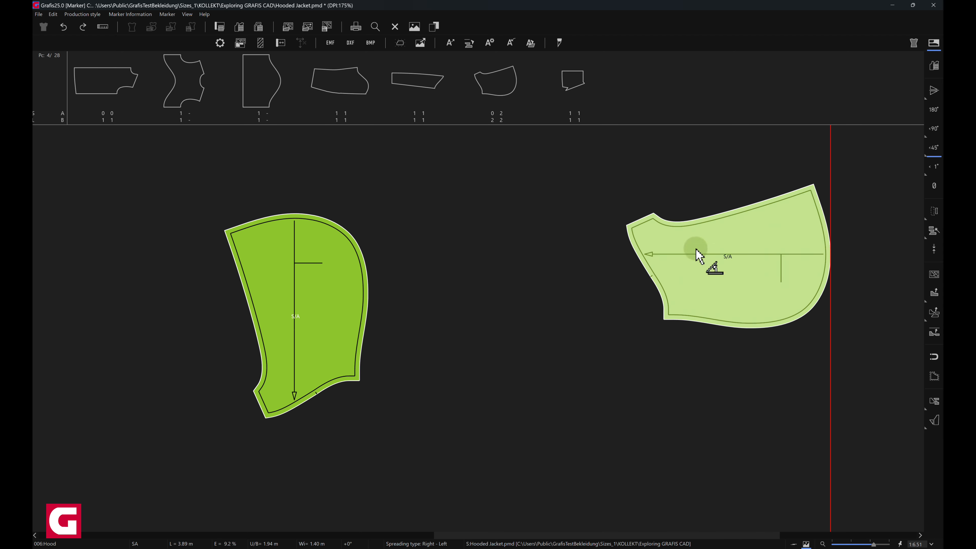
click(935, 186)
click(343, 308)
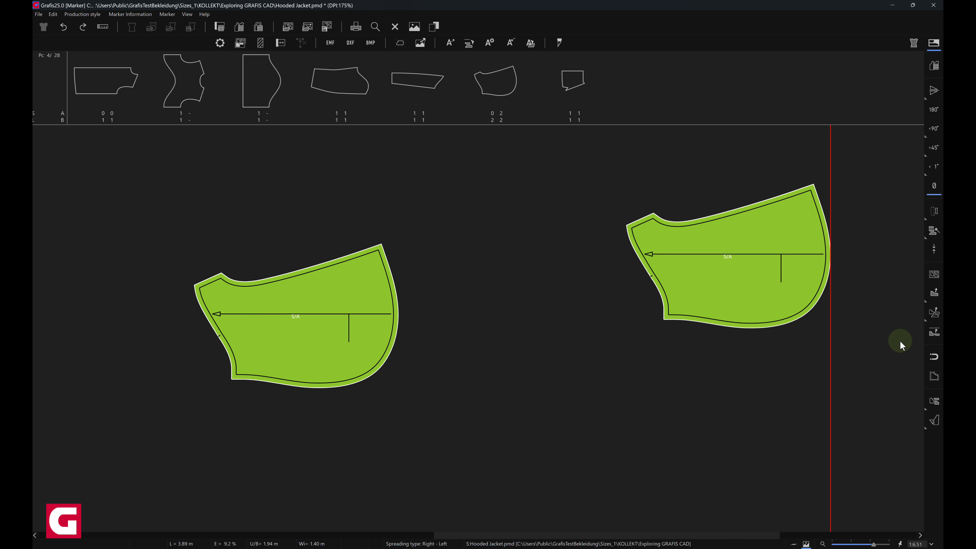
Step: Place all unplaced pieces in the marker automatically
scroll(900, 340, down, 3)
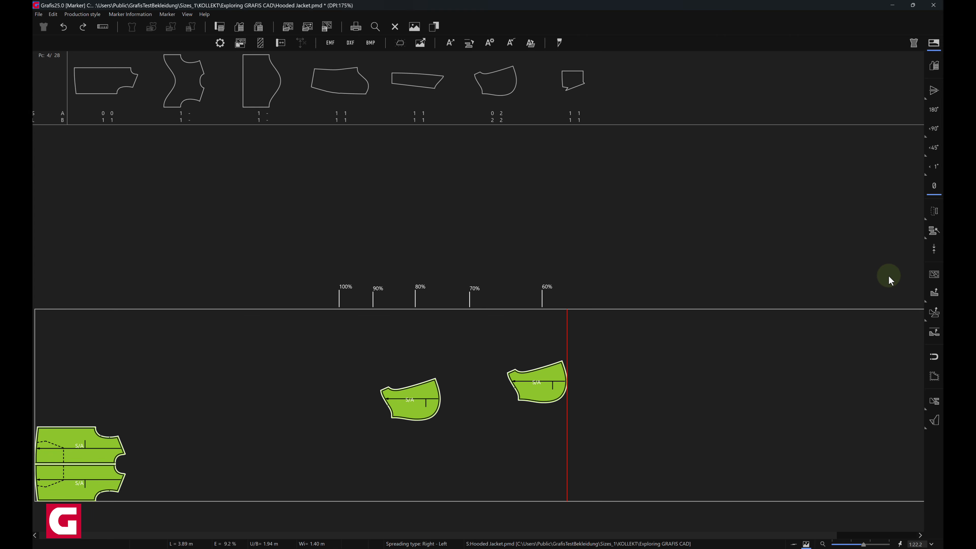
click(930, 208)
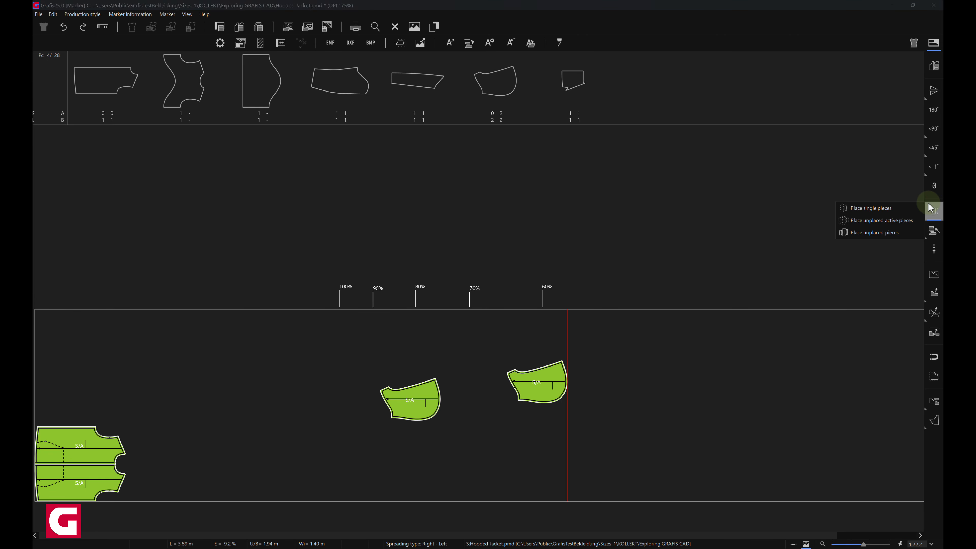
click(903, 234)
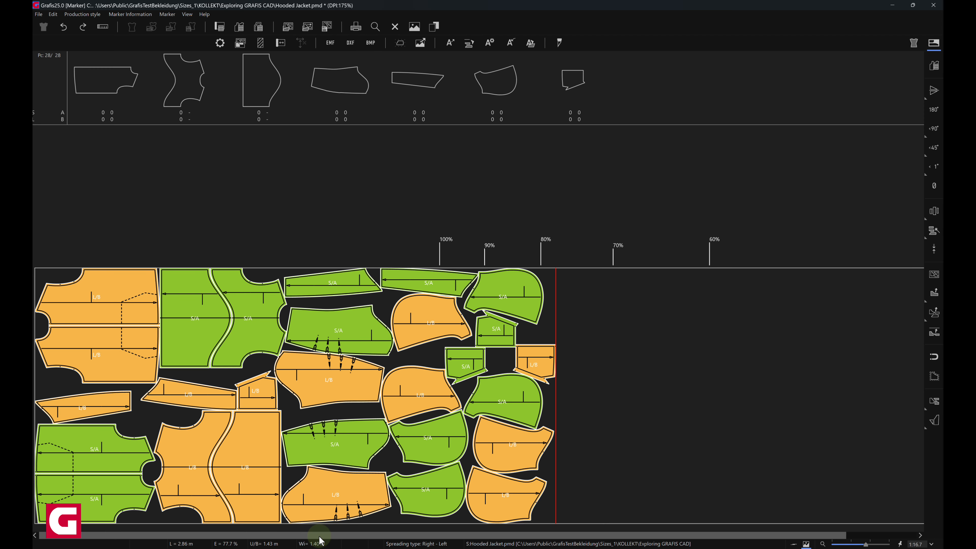
Step: Plot the marker as HP/GL-2 and save the plot file as Hooded Jacket.plt in the Exploring GRAFIS CAD folder
click(357, 27)
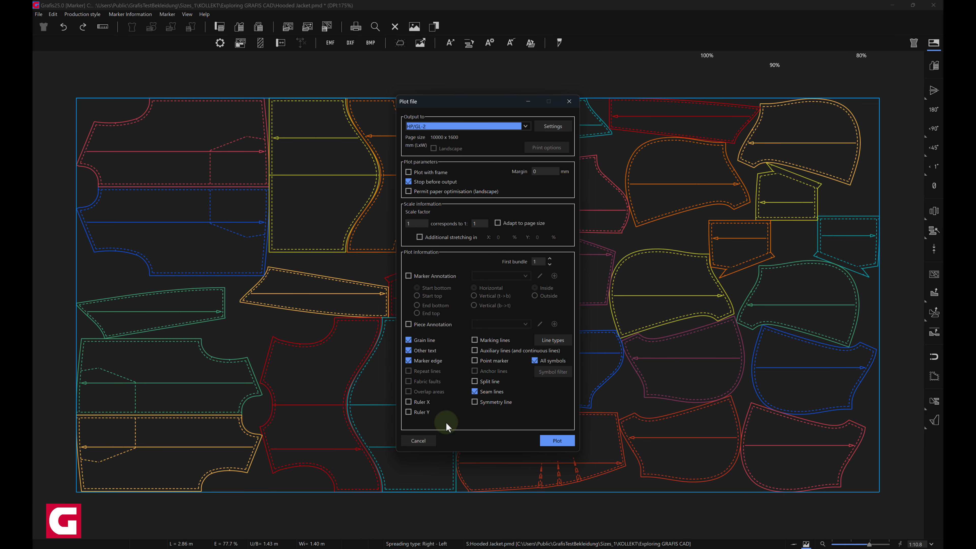
click(544, 441)
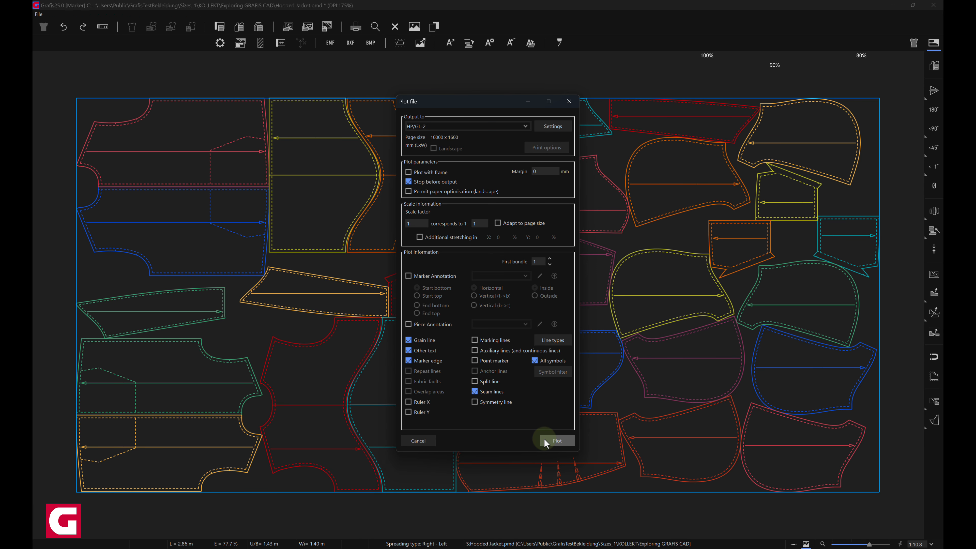
click(486, 304)
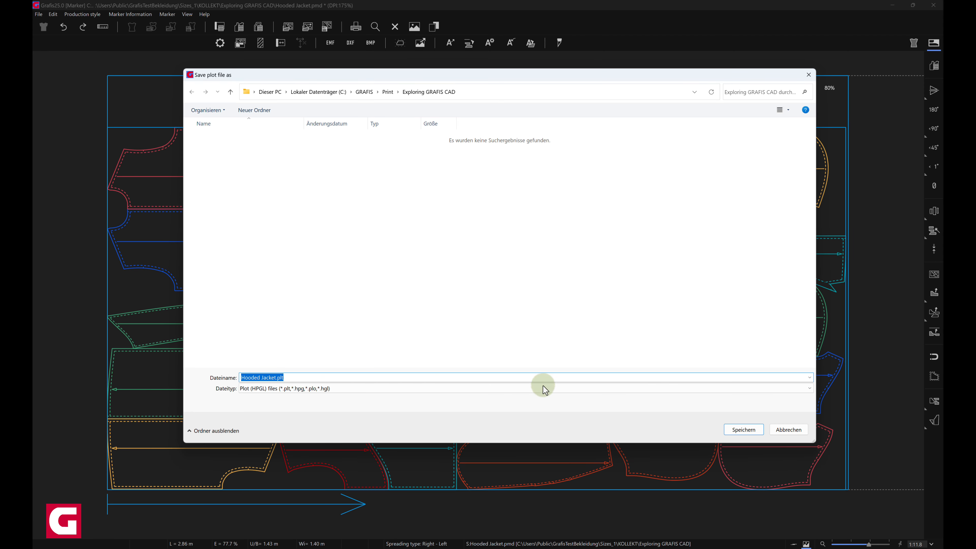
click(732, 431)
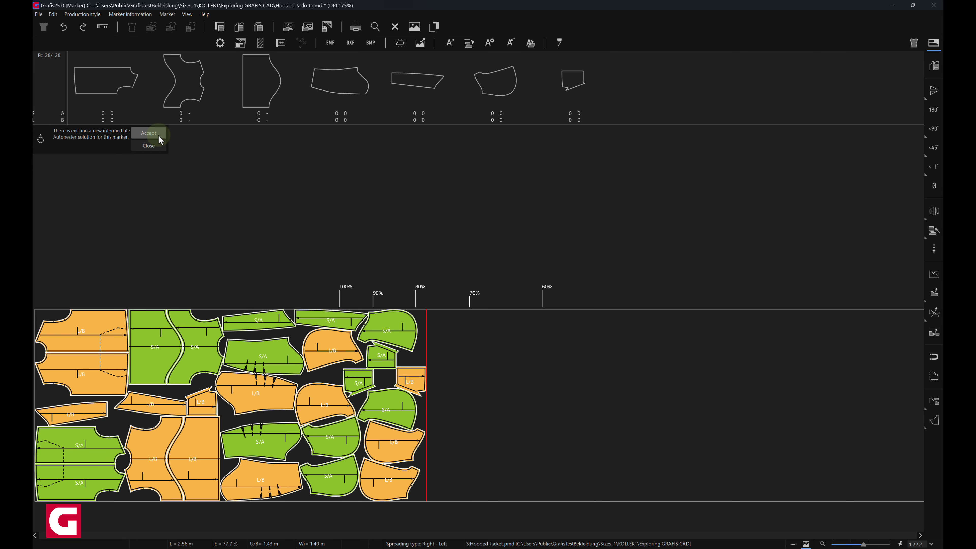
Step: Accept the new intermediate Autonester solution for the marker
click(158, 133)
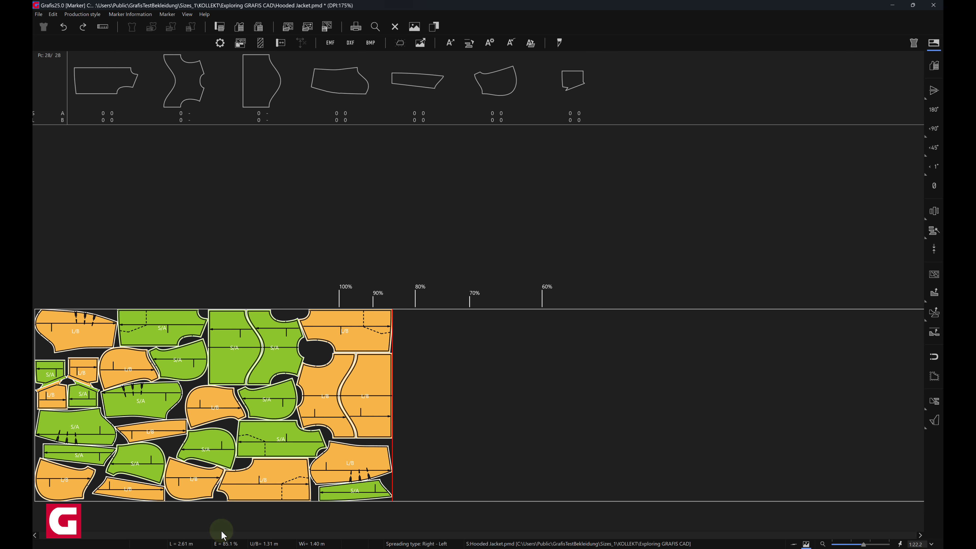